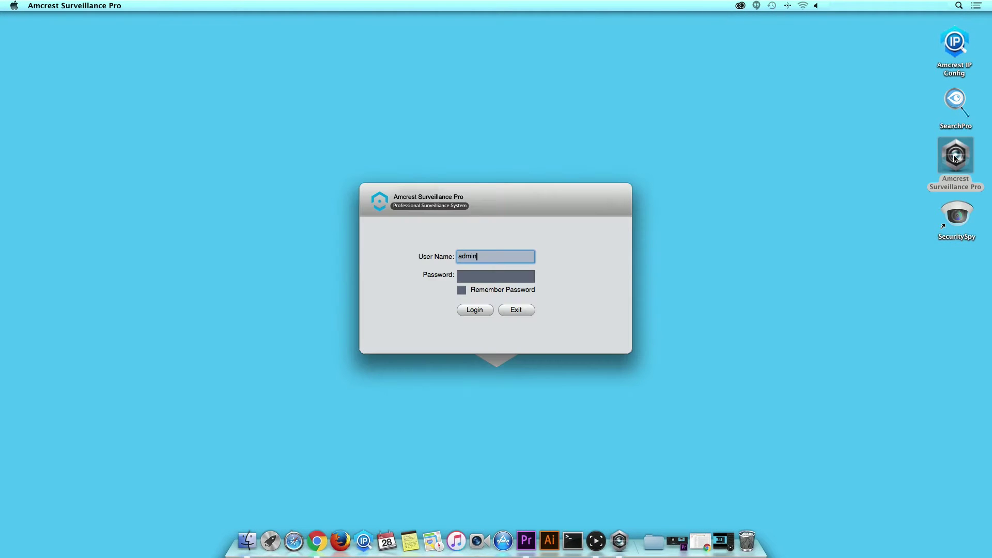
Enter the account password for the admin user and log in.
key(Tab)
text(******)
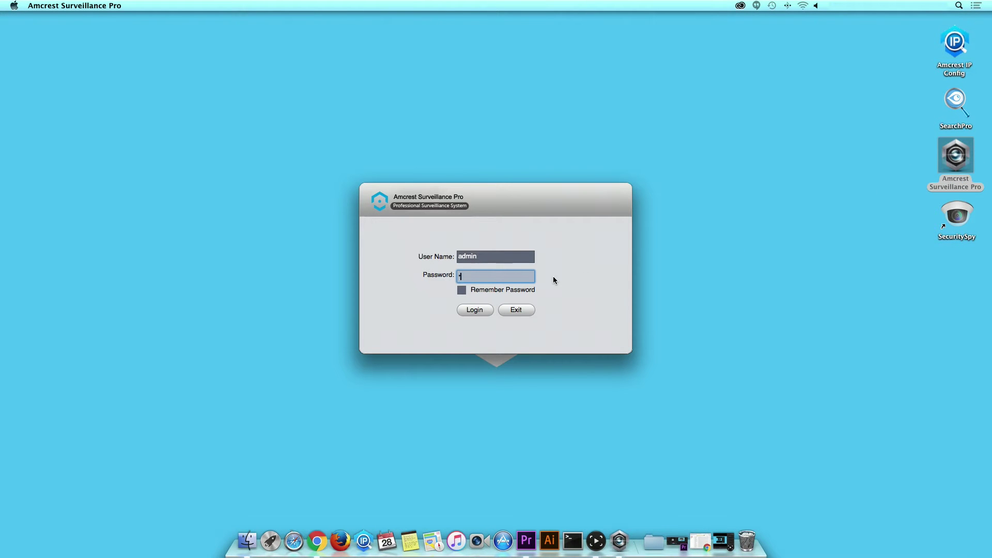
click(474, 308)
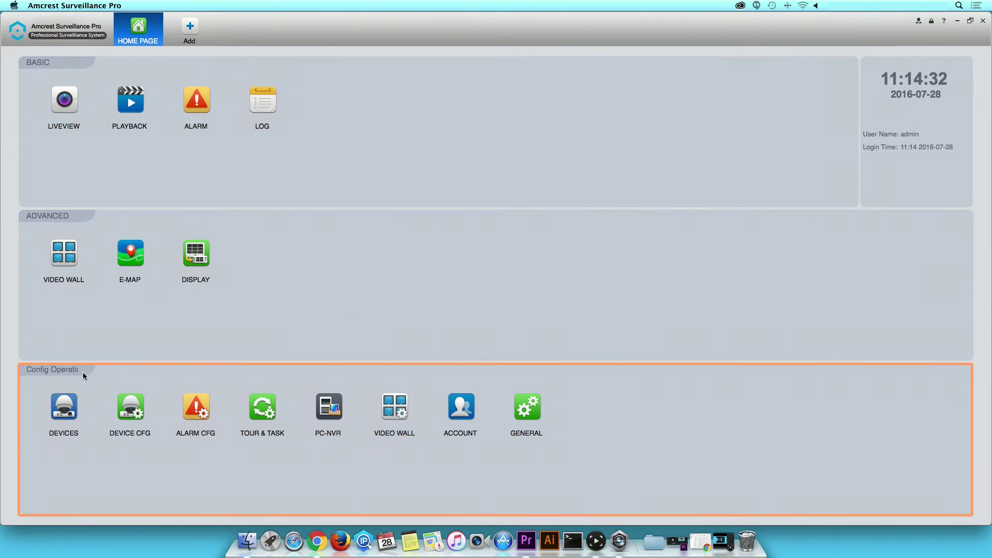
Add the online camera at 10.0.6.179 to the managed devices and confirm the addition.
click(65, 414)
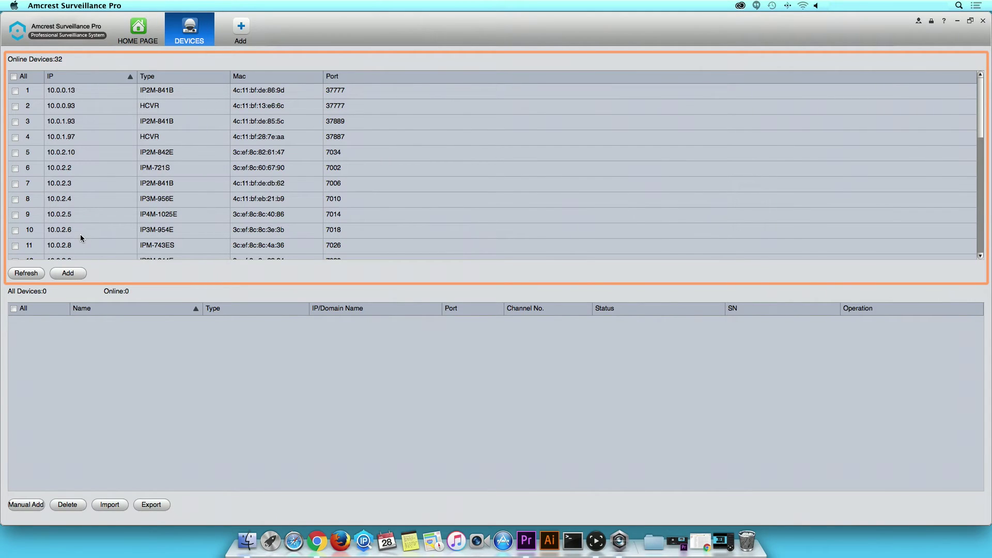
scroll(79, 234, down, 3)
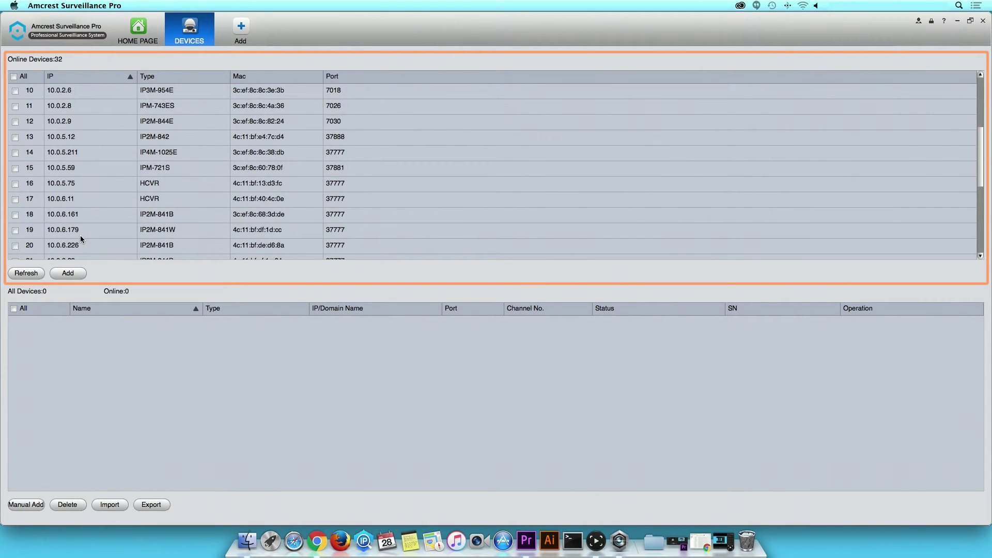
click(15, 230)
click(61, 273)
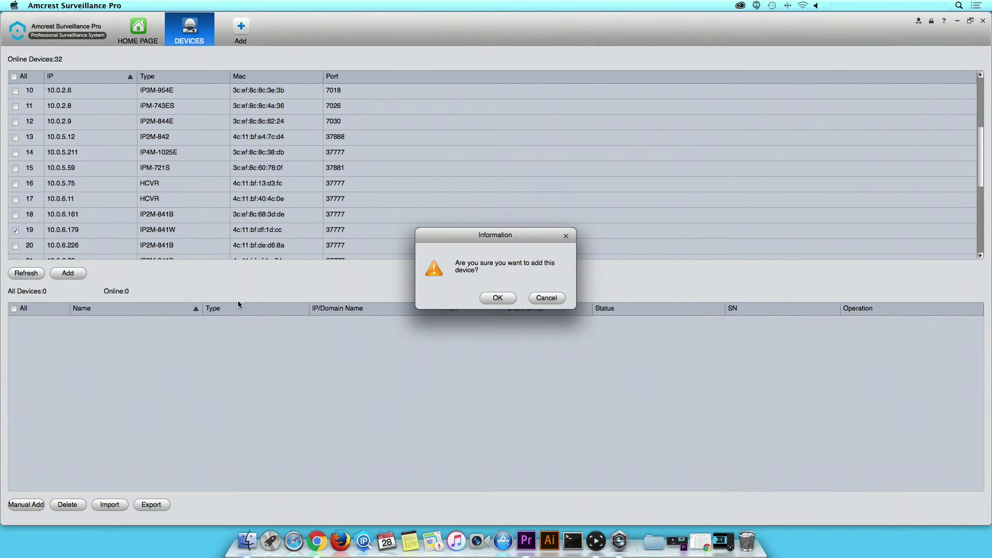
click(511, 302)
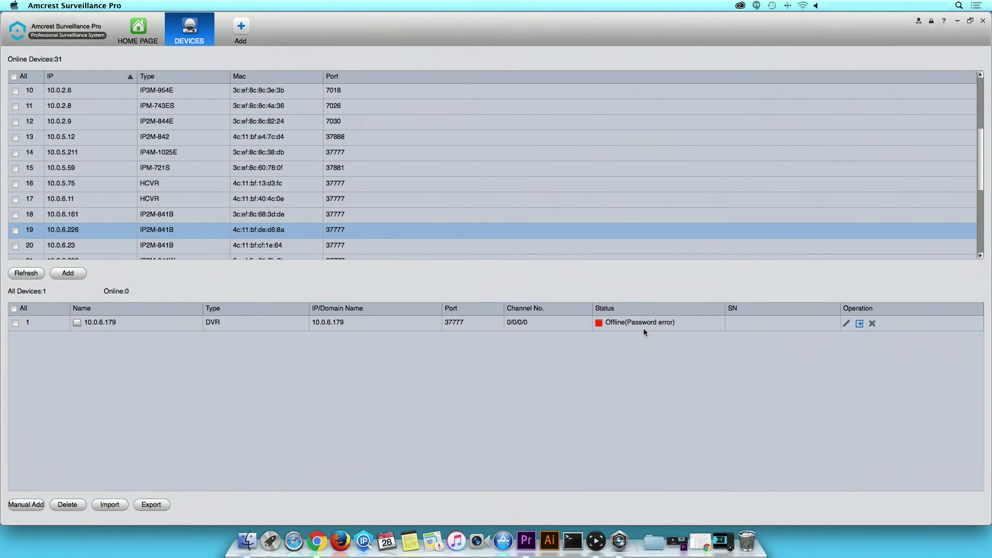
Rename the device at 10.0.6.179 as Office, enter its device password and save the changes.
double_click(643, 327)
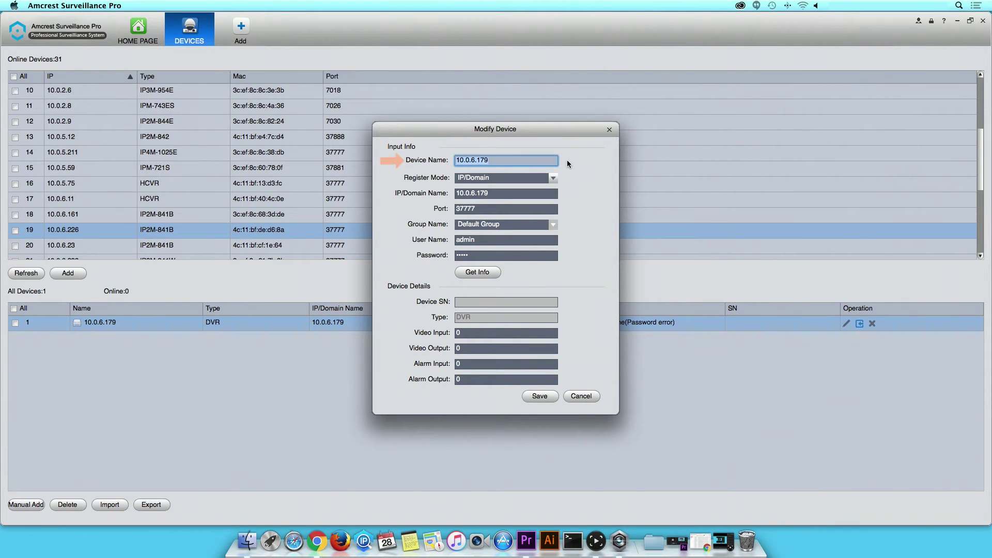
text(Office)
click(502, 256)
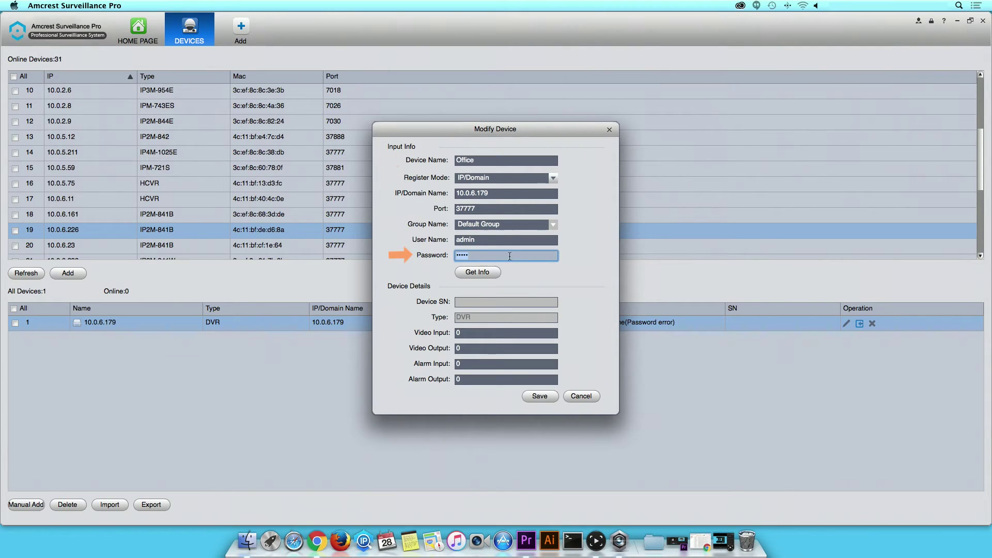
text(••••••)
click(540, 396)
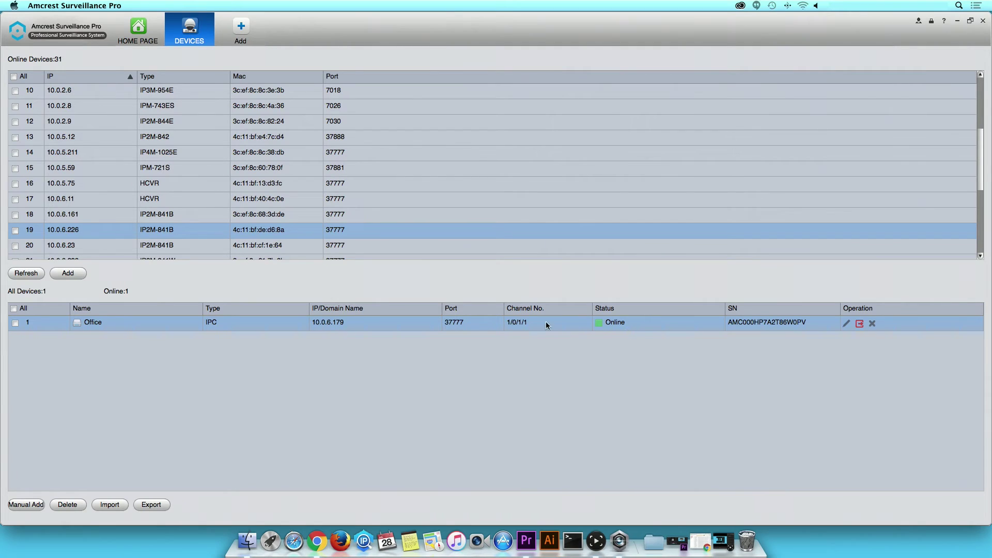
Add cameras 10.0.2.5, 10.0.6.239 and 10.0.7.86, naming them Shipping, Parking Lot and Studio and entering their device passwords.
scroll(201, 223, down, 3)
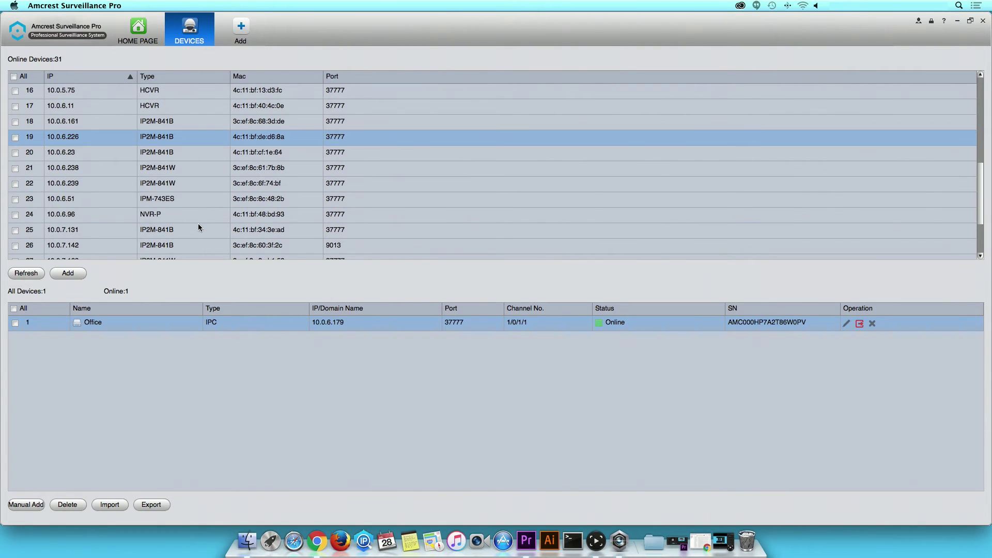
click(15, 183)
click(68, 273)
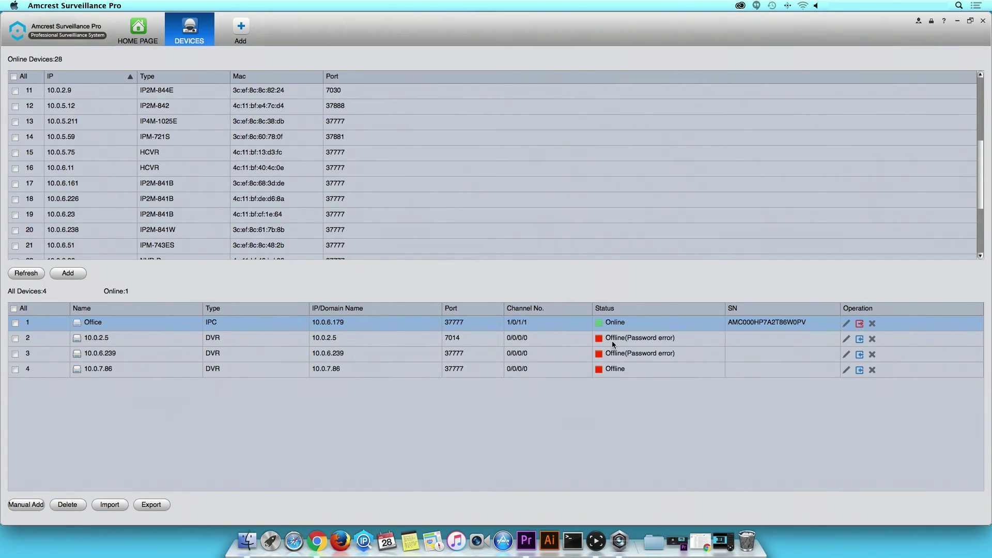
double_click(613, 341)
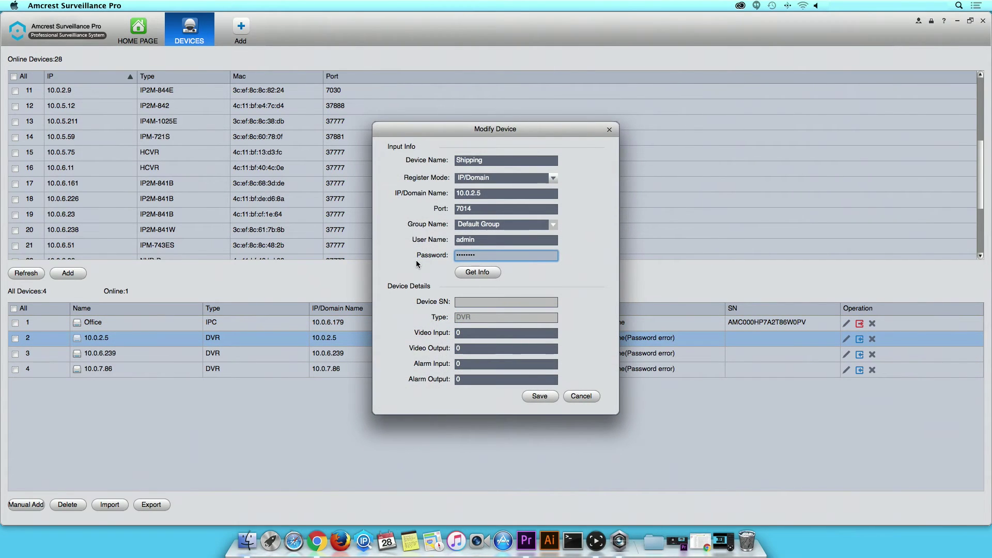
click(540, 396)
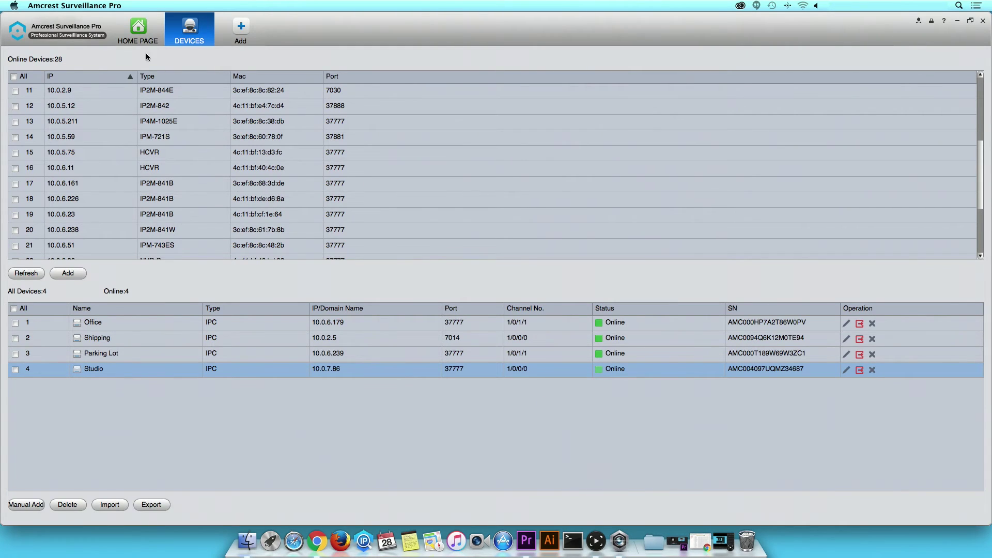
Open the live view and display the Office camera from the Default Group.
click(141, 37)
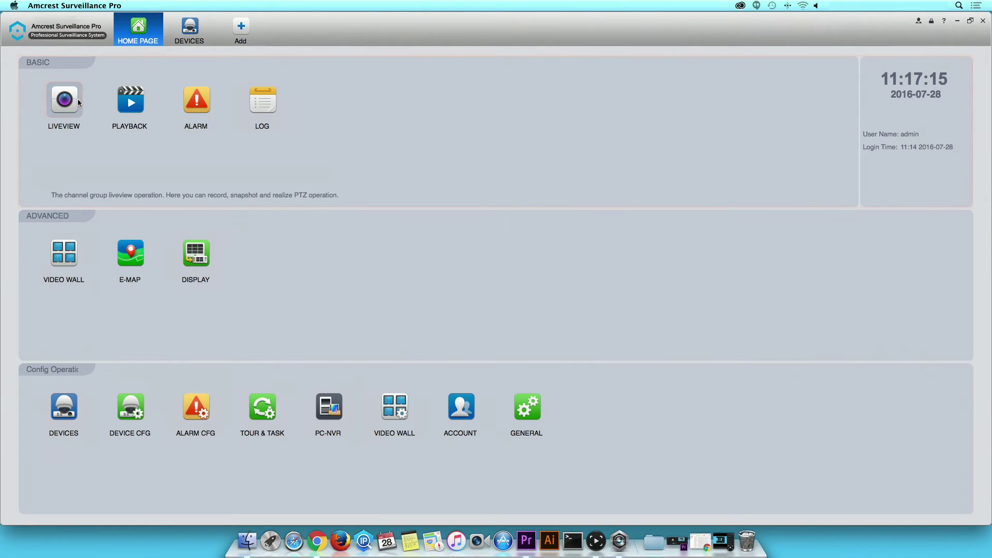
click(64, 103)
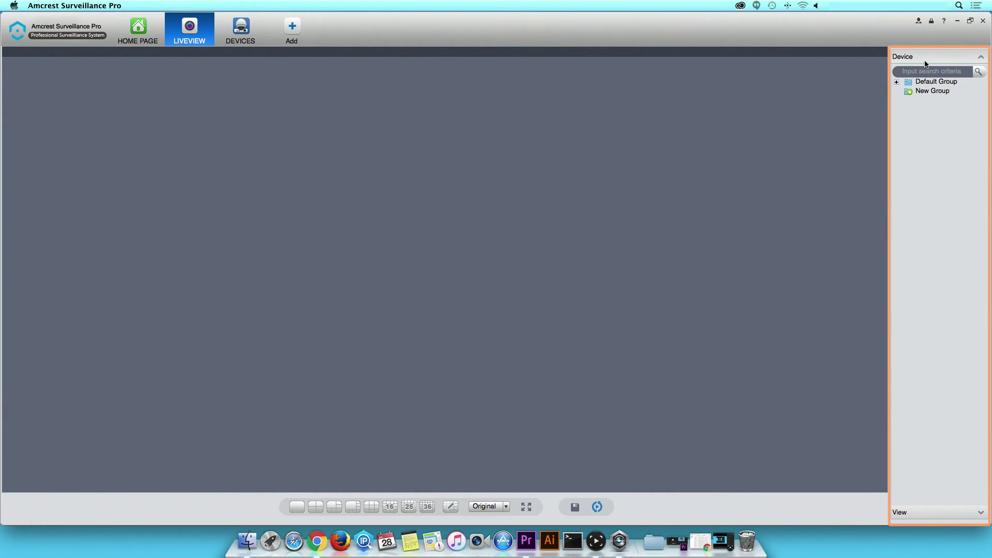
click(897, 83)
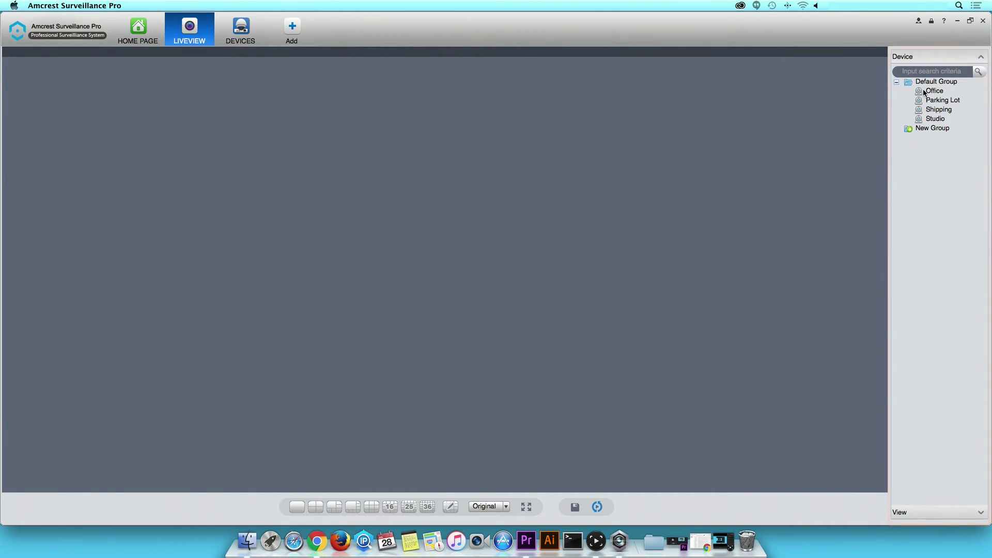
drag(931, 91, 548, 192)
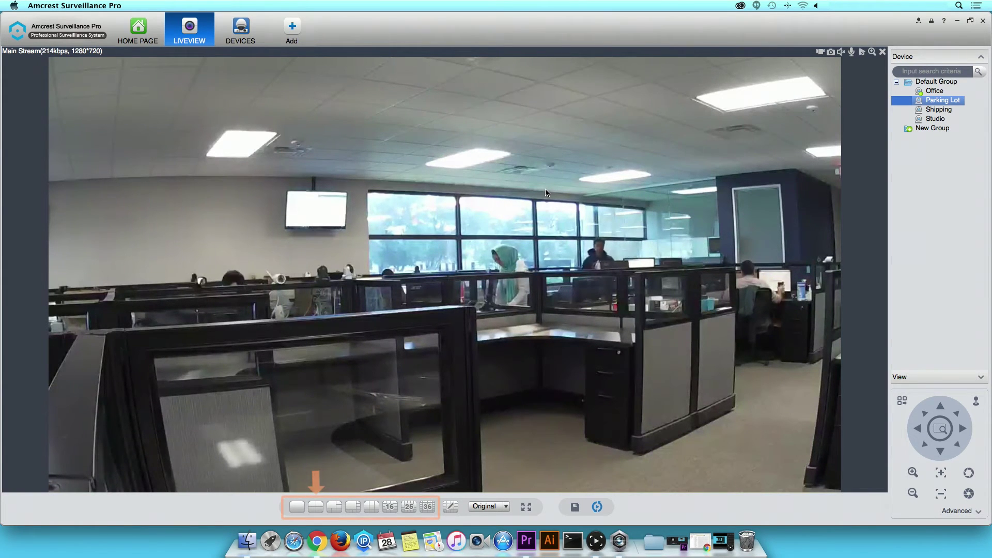
Switch to the four-window layout and display Parking Lot, Shipping and Studio in the three empty windows.
click(321, 508)
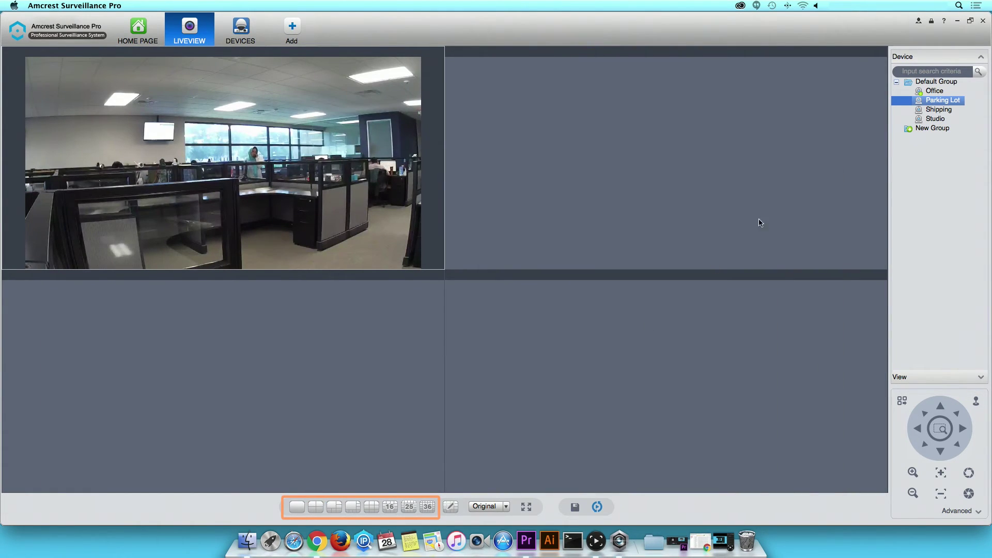
drag(930, 110, 804, 127)
drag(911, 118, 222, 382)
drag(925, 121, 678, 343)
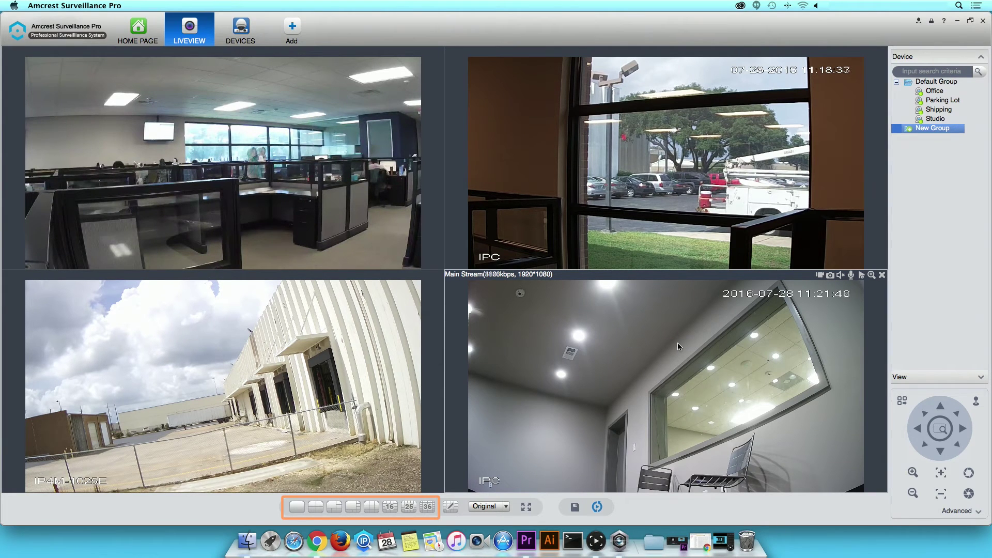
Try the 6-, 8- and 36-window layouts for the live view.
click(333, 510)
click(359, 510)
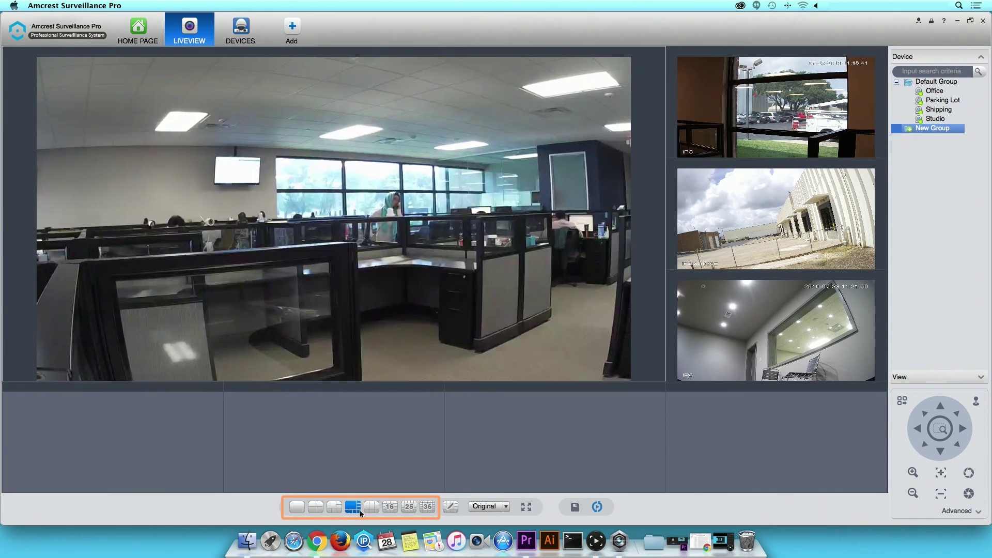
click(427, 508)
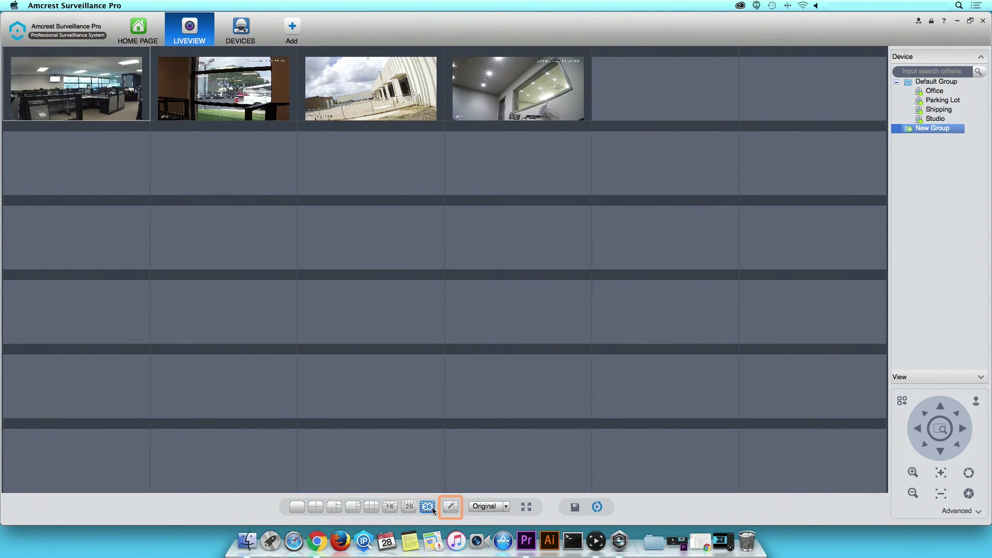
Examine the six-window preset in the custom layout settings and the options for saving a view, cancelling both.
click(451, 507)
click(390, 240)
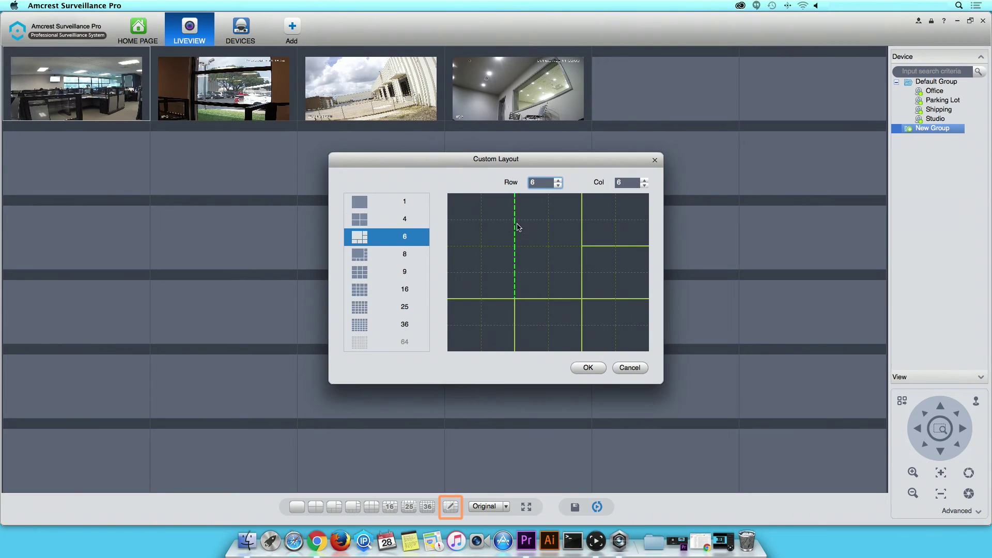
click(628, 367)
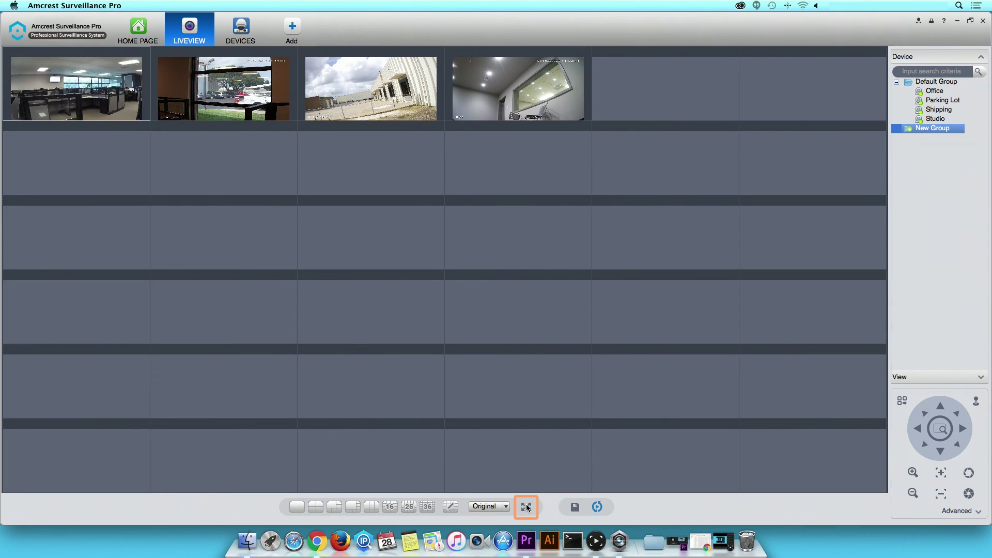
click(573, 507)
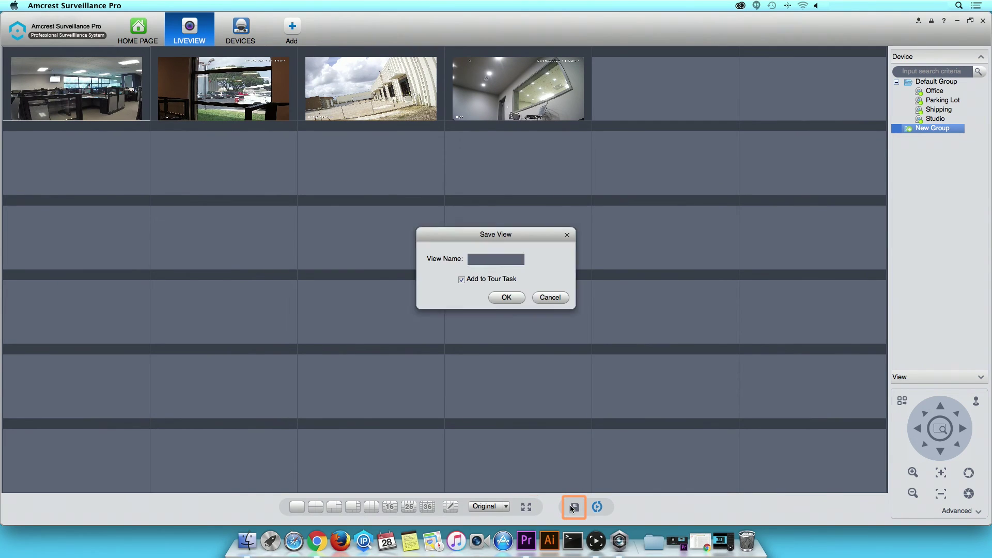
click(556, 300)
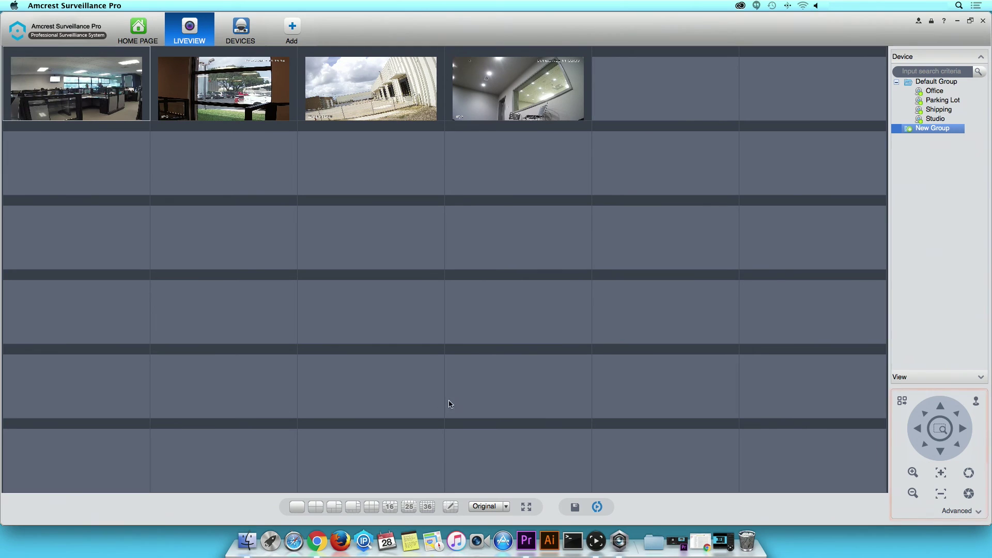
Return to the four-window layout, then pan the Office camera right and tilt it down.
click(316, 507)
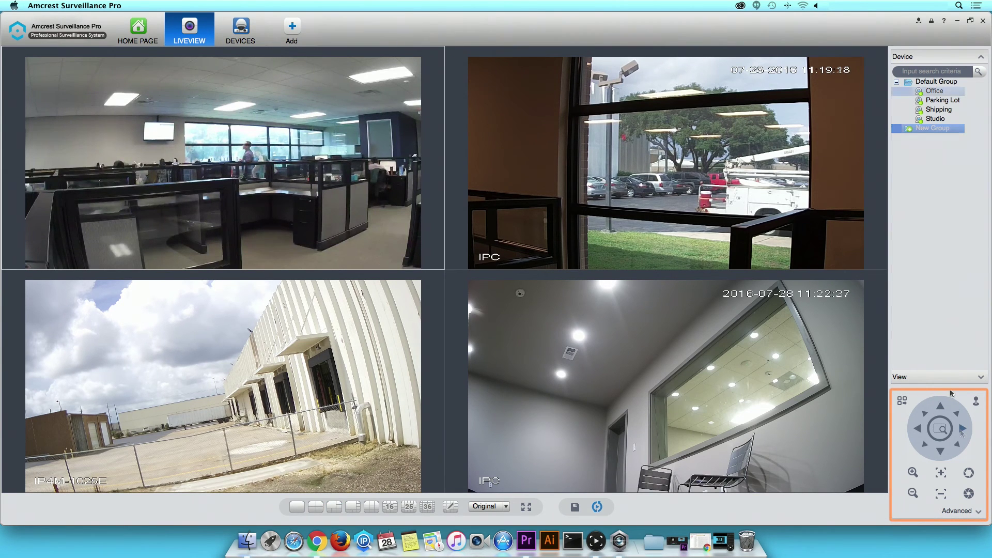
click(963, 428)
click(940, 452)
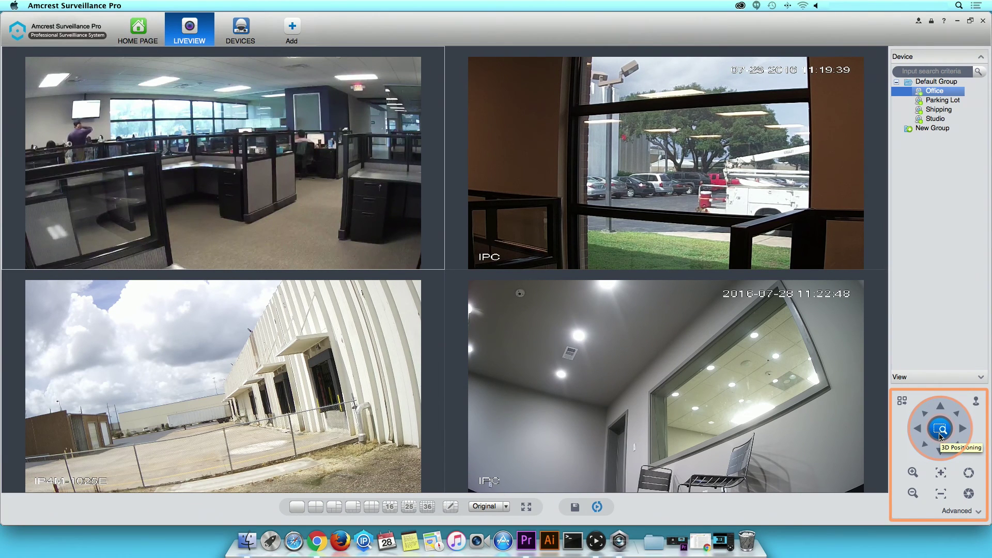
Try the 3D positioning and focus-decrease controls on the Office camera.
click(940, 437)
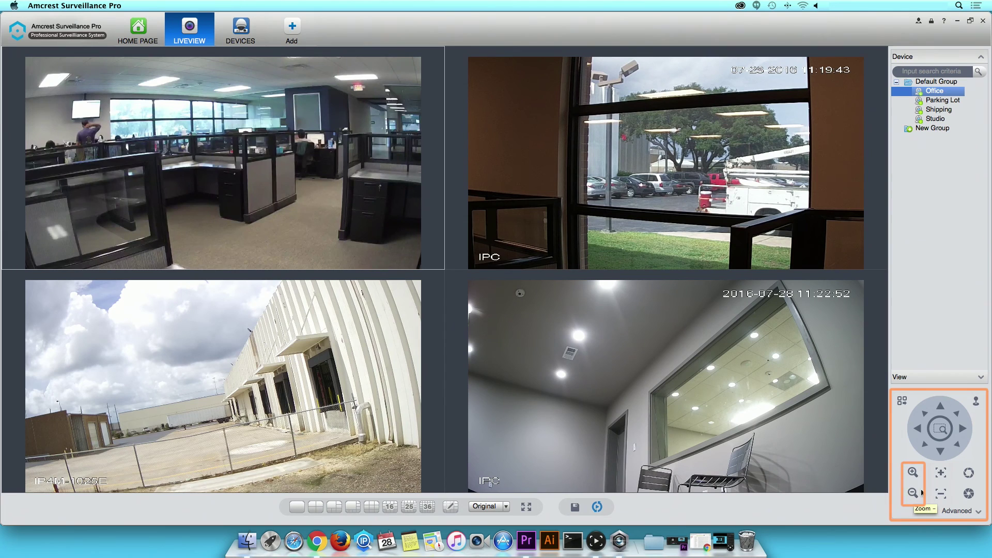
click(941, 494)
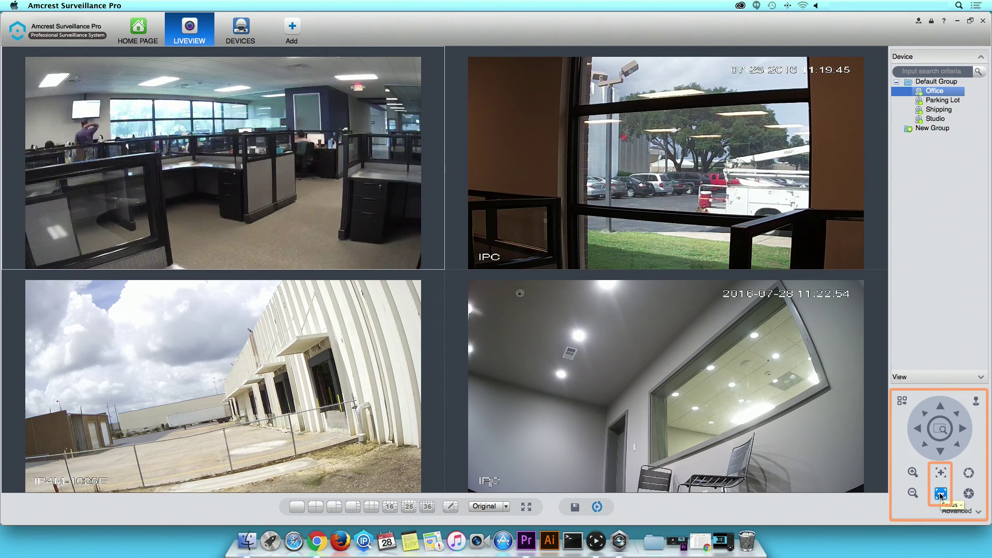